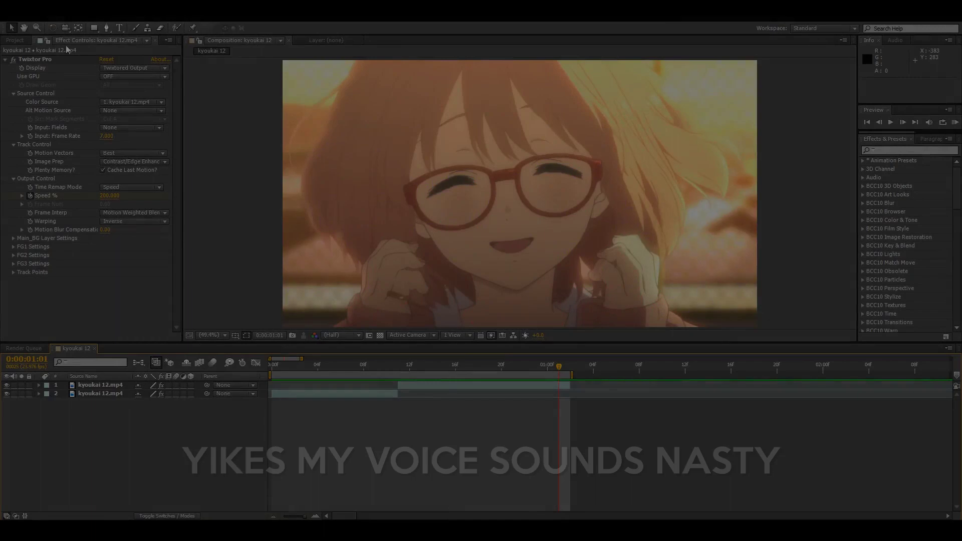
Review the kyoukai 12 comp settings: 1920×1080, 23.976 fps, duration 0:00:59:15.
left_click(48, 15)
left_click(110, 44)
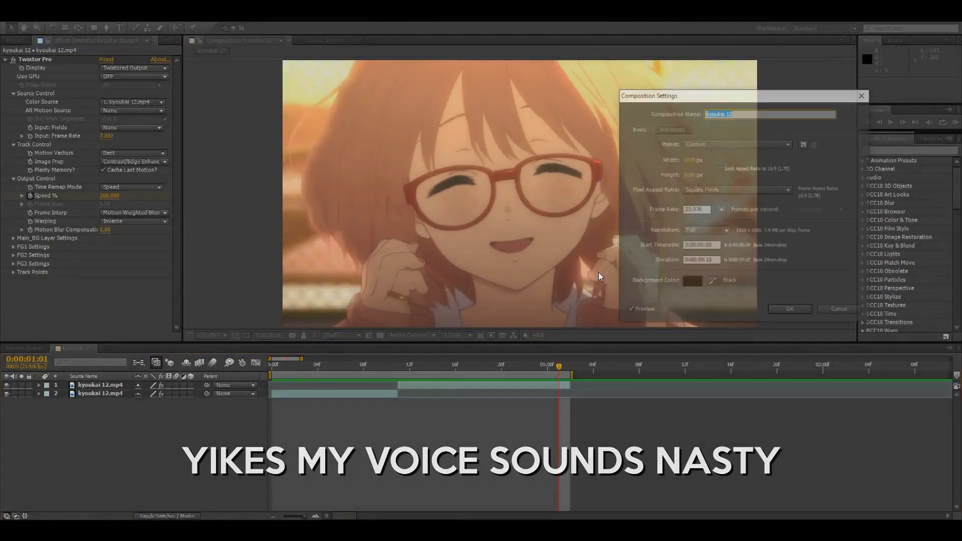
left_click_drag(770, 100, 498, 109)
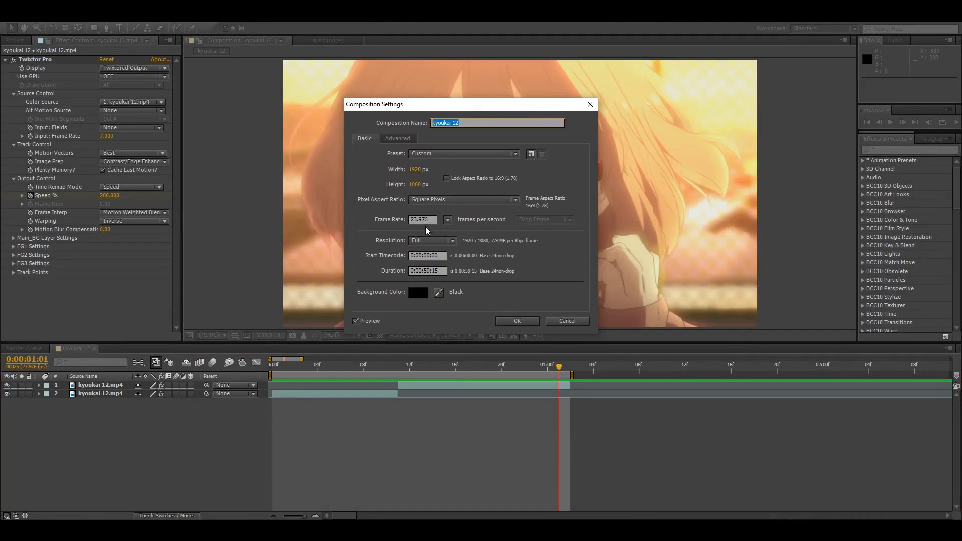
Close the settings unchanged and preview the transition from frame 3.
left_click(567, 321)
left_click(305, 366)
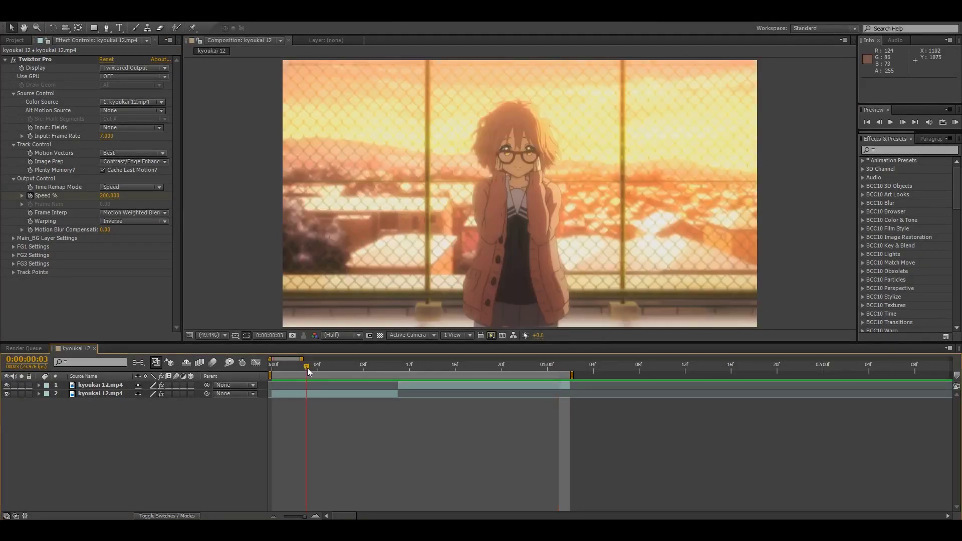
left_click(957, 124)
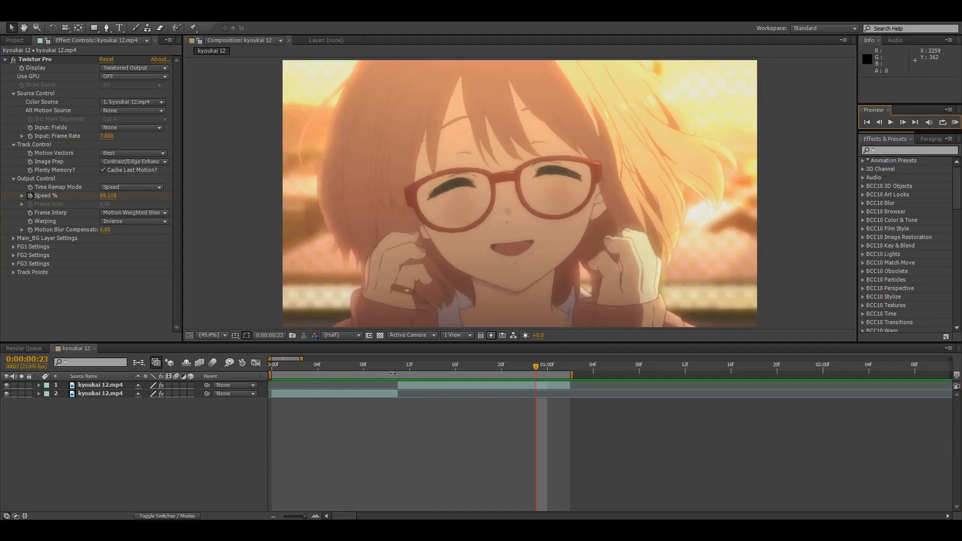
left_click(370, 371)
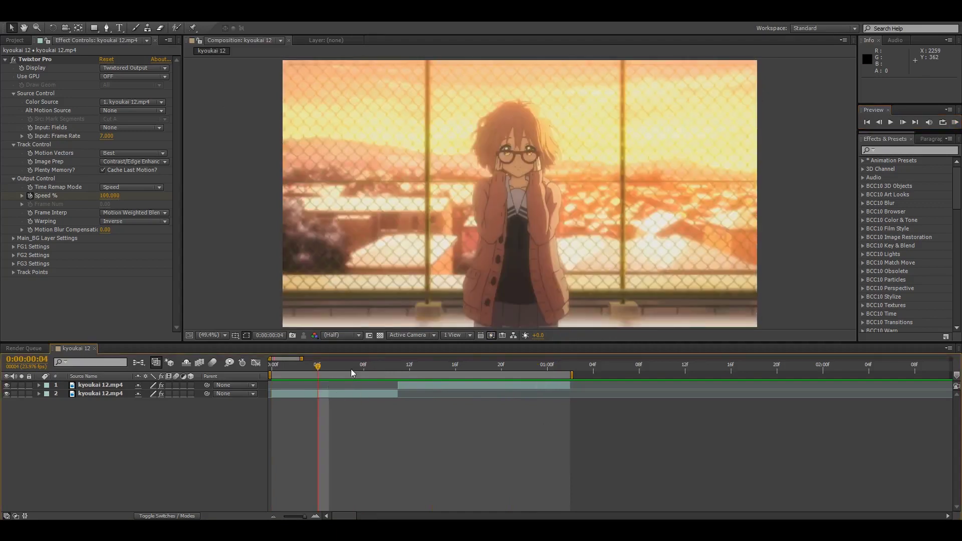
Turn on motion blur for both kyoukai 12.mp4 layers and the comp, then select layer 2.
left_click_drag(176, 385, 176, 393)
left_click(212, 362)
left_click(375, 395)
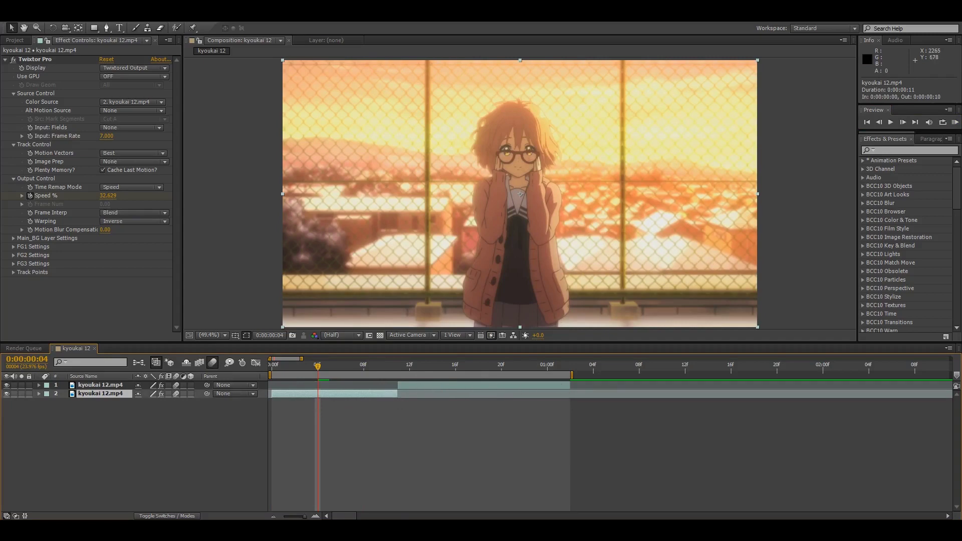
Apply the Motion Tile effect to layer 1 at frame 19.
left_click(484, 367)
left_click(488, 385)
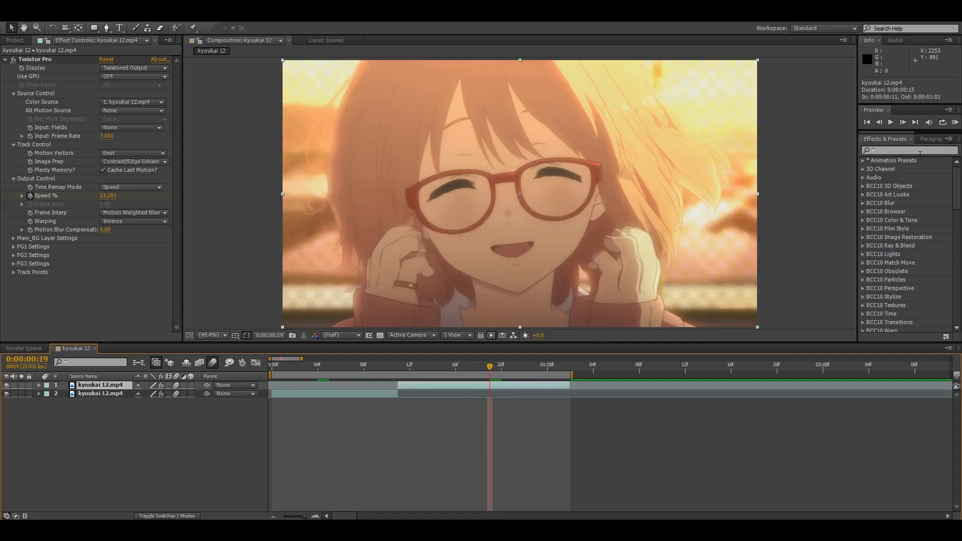
left_click(917, 151)
type("motion t")
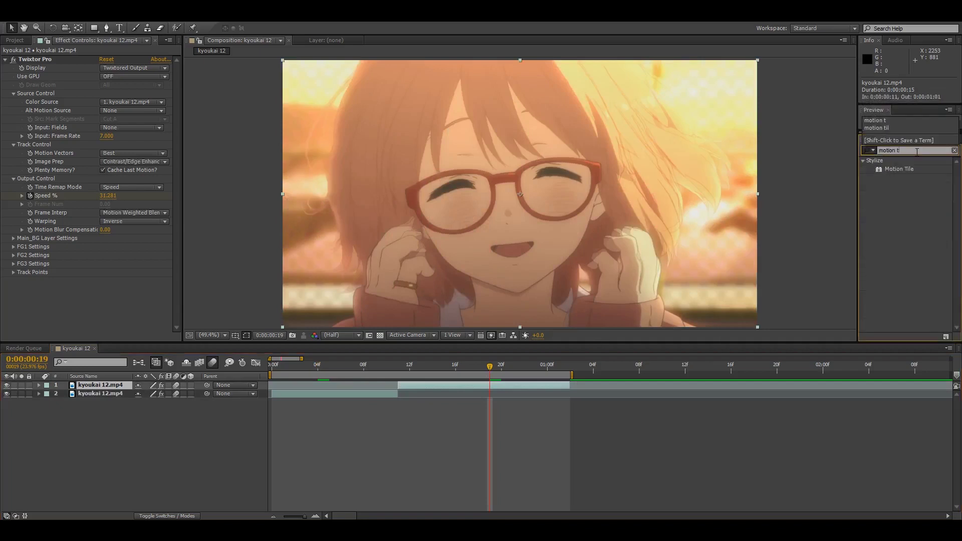
left_click(885, 170)
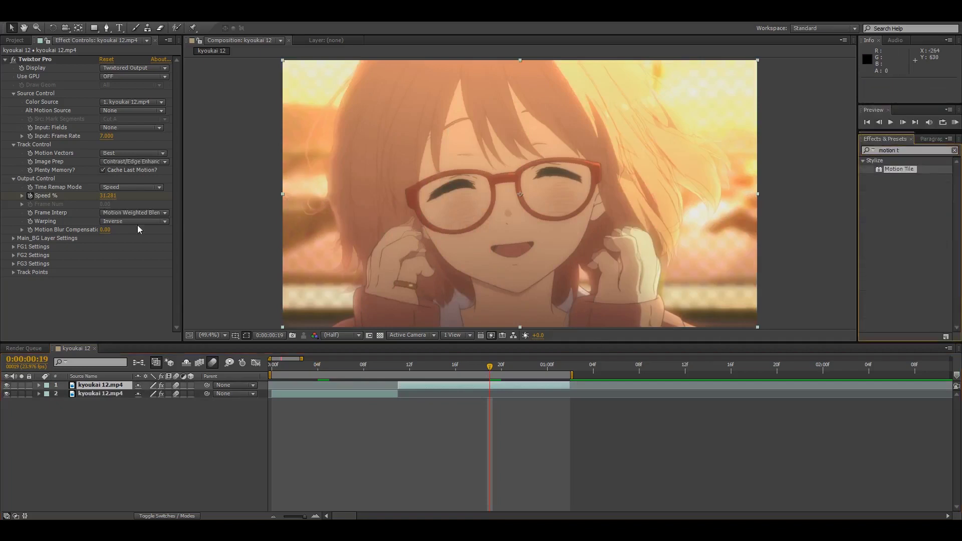
double_click(899, 170)
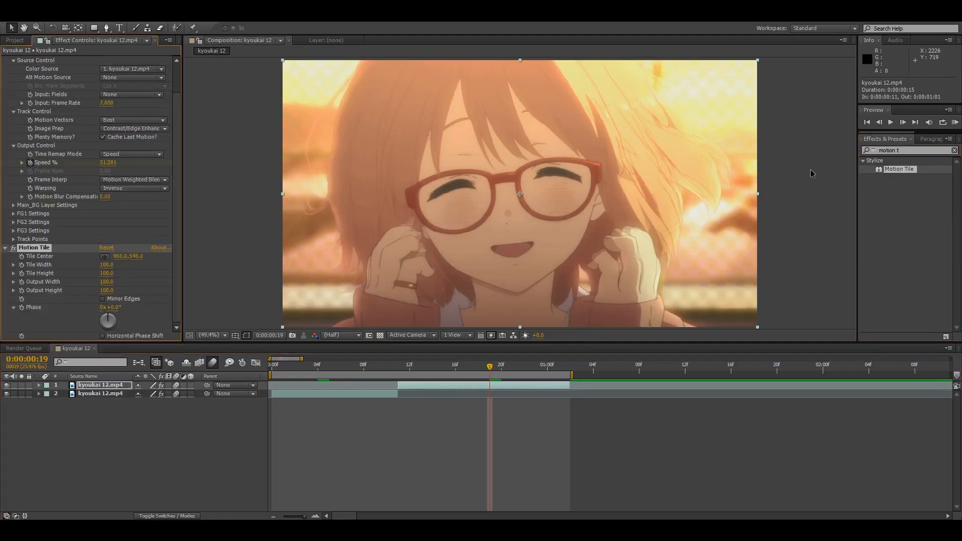
Enable Mirror Edges and set Motion Tile Output Height and Width to 200.
left_click(102, 299)
left_click(107, 291)
type("200")
key("Return")
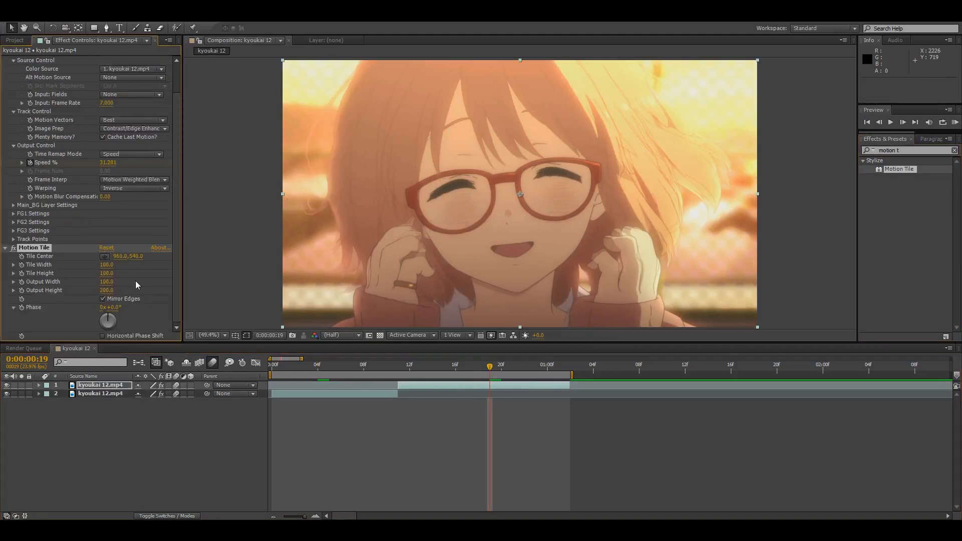
left_click(106, 282)
type("200")
key("Return")
left_click_drag(296, 371, 272, 372)
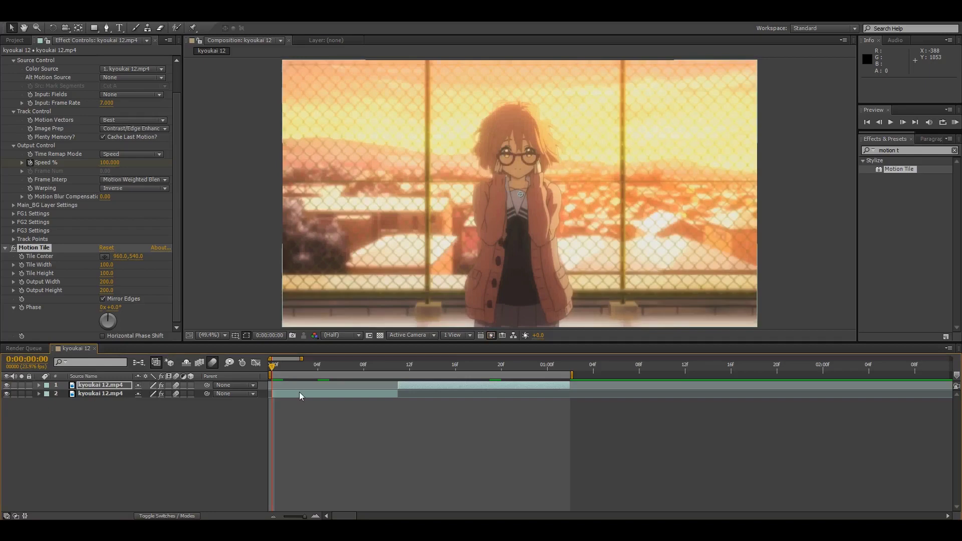
Keyframe layer 2's Scale at 100% on frame 0 and 200% on frame 10.
left_click(301, 395)
key("s")
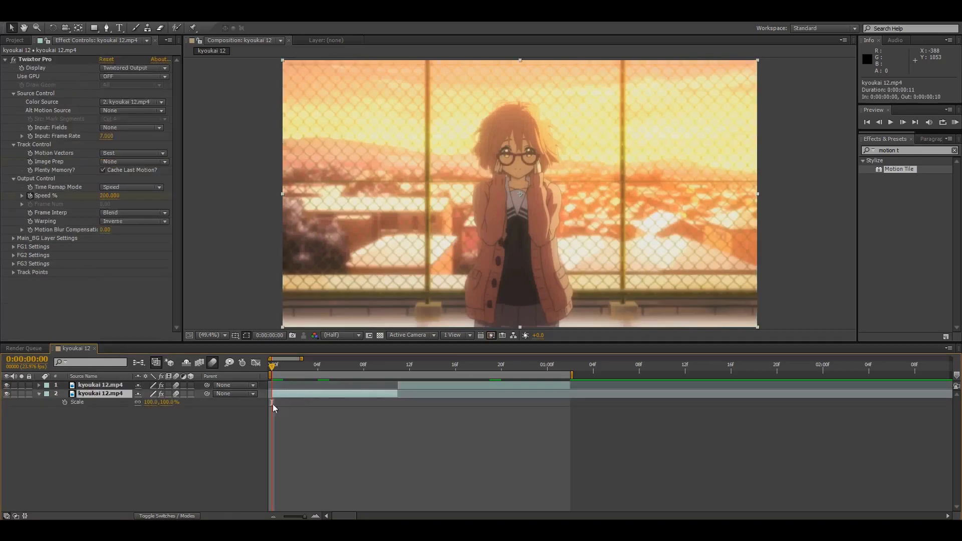
left_click(65, 402)
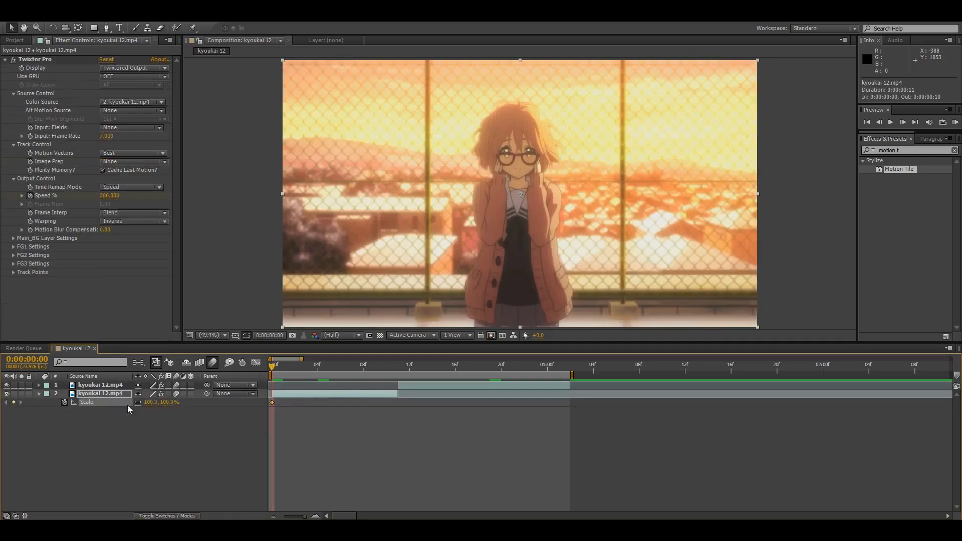
key("shift+Page_Down")
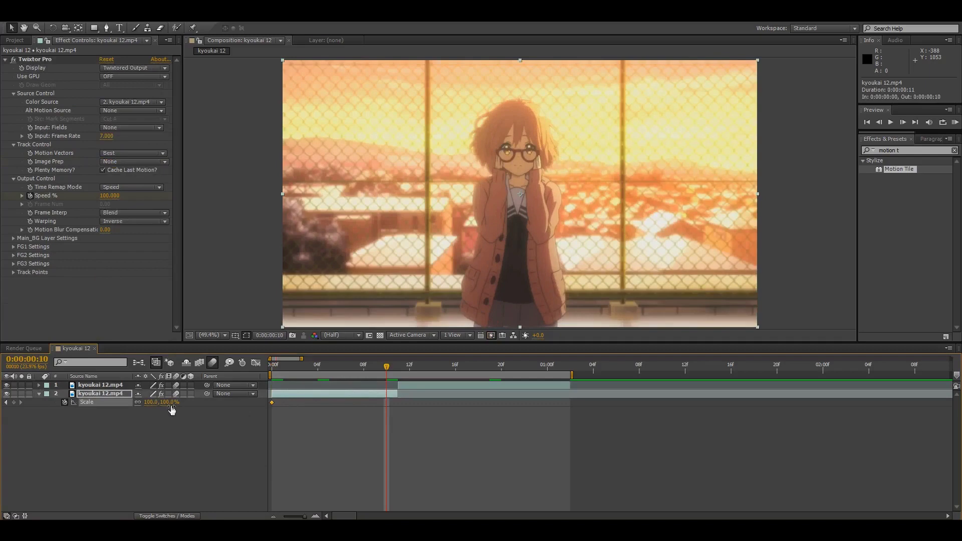
left_click(170, 403)
type("200")
key("Return")
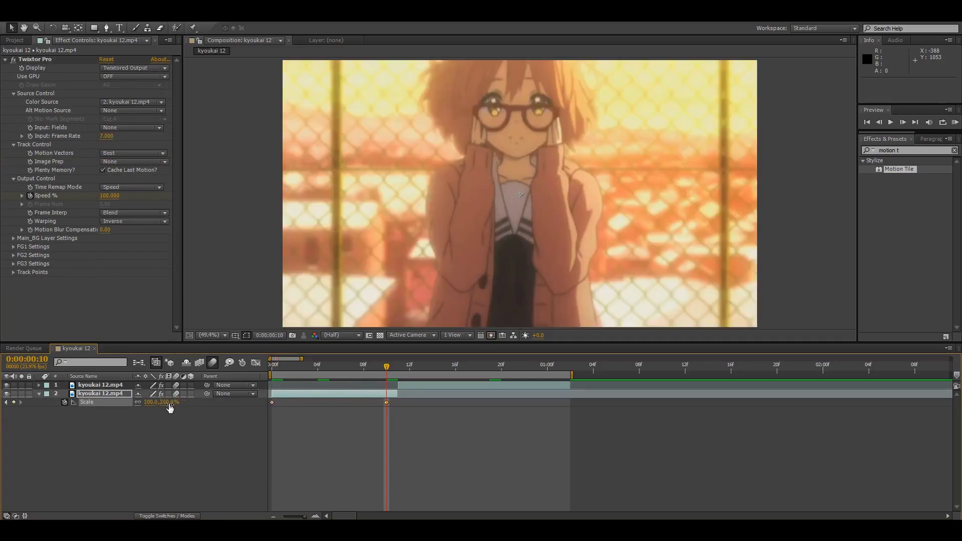
Easy Ease both Scale keyframes and stretch the curve so it accelerates sharply at the end.
left_click_drag(405, 401, 270, 419)
key("F9")
left_click(257, 364)
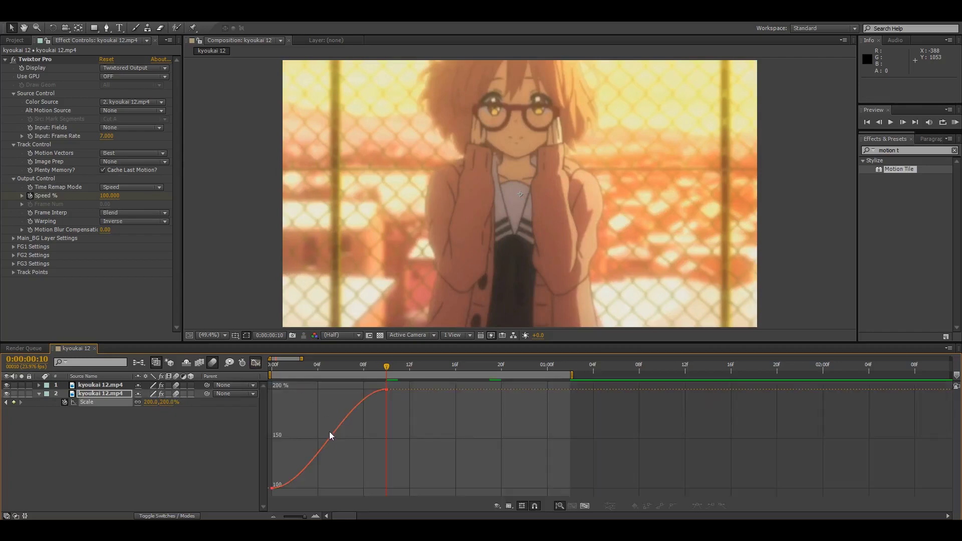
left_click(308, 458)
left_click_drag(309, 489, 396, 490)
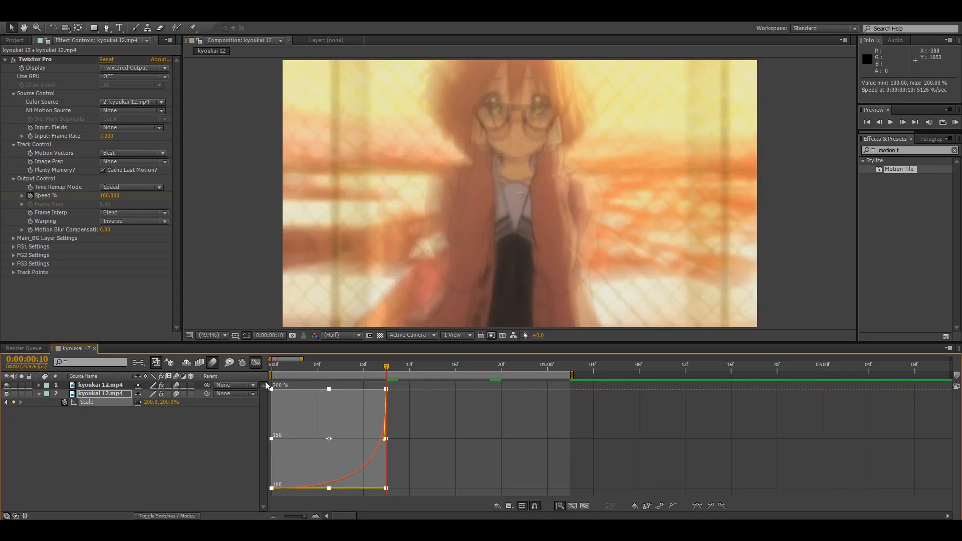
left_click(256, 362)
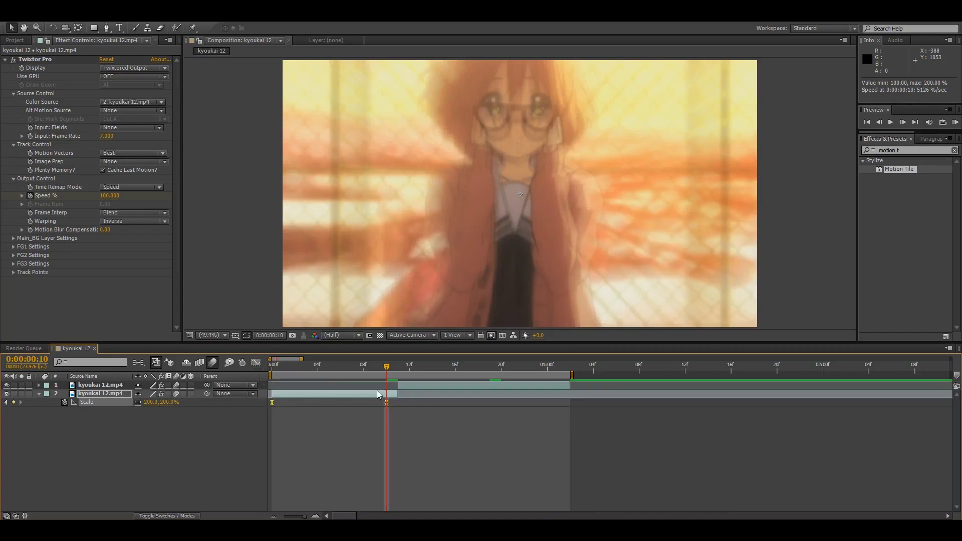
Apply Directional Blur to layer 2 from an effects search for 'dire'.
left_click(954, 150)
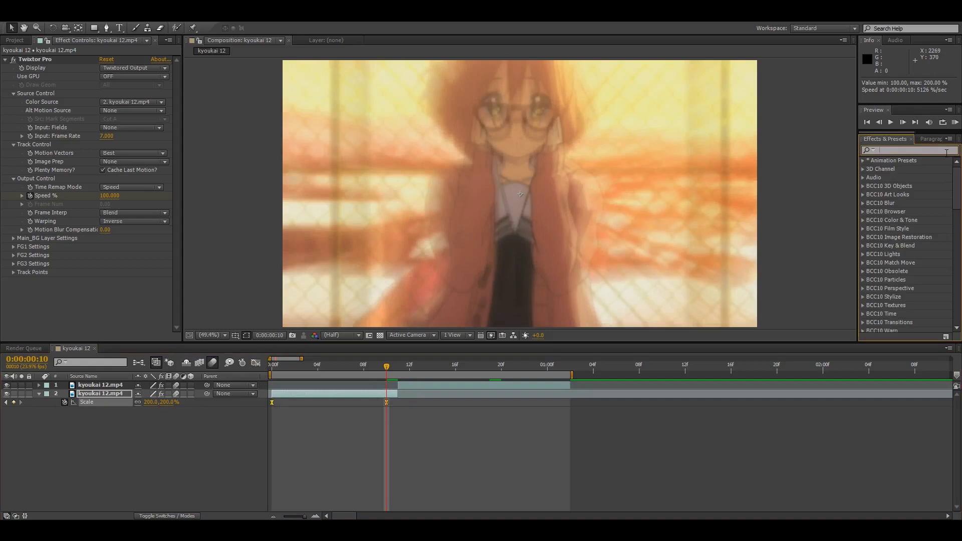
type("dire")
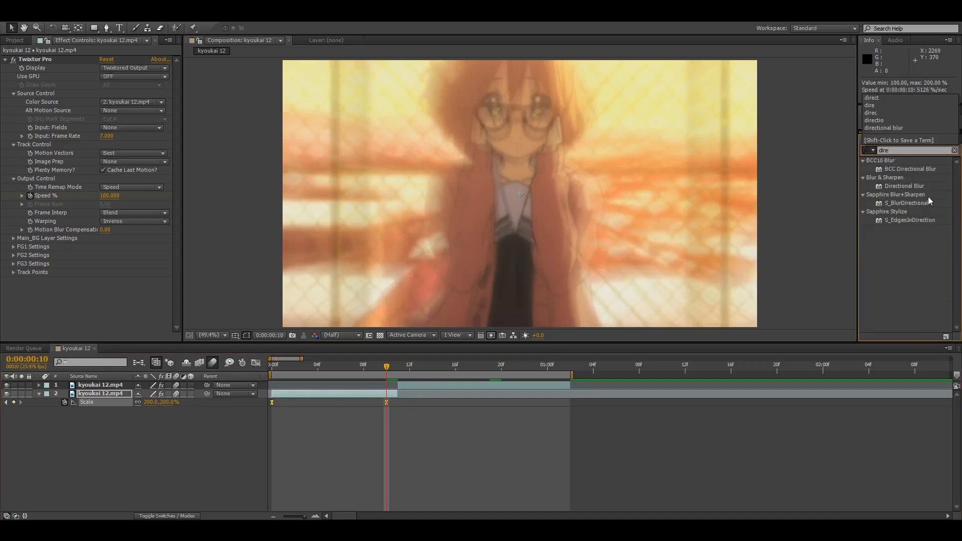
double_click(905, 186)
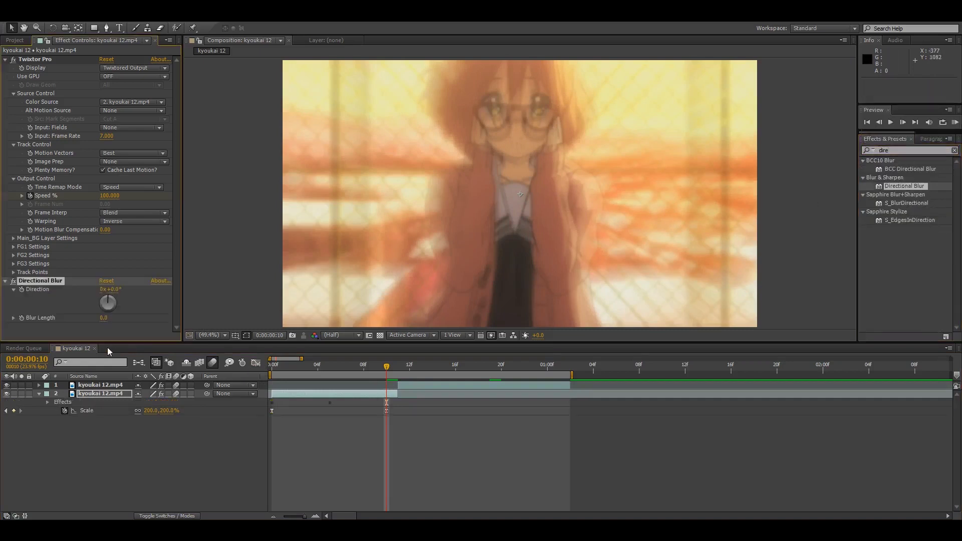
Keyframe Blur Length 100 at frame 10 and 0 at frame 8, showing all animated properties.
left_click(22, 318)
left_click(102, 319)
key("Return")
key("Page_Up")
key("Page_Up")
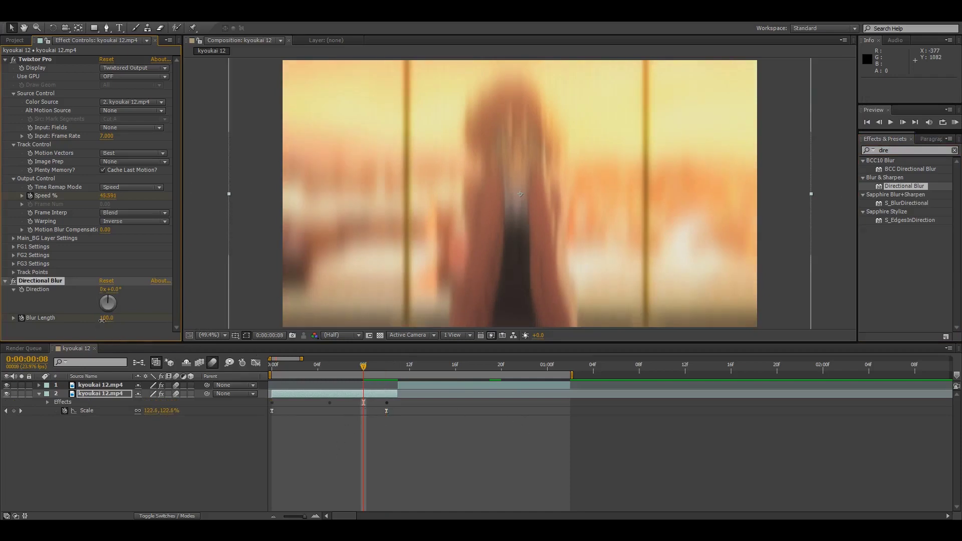
left_click(102, 318)
type("0")
key("Return")
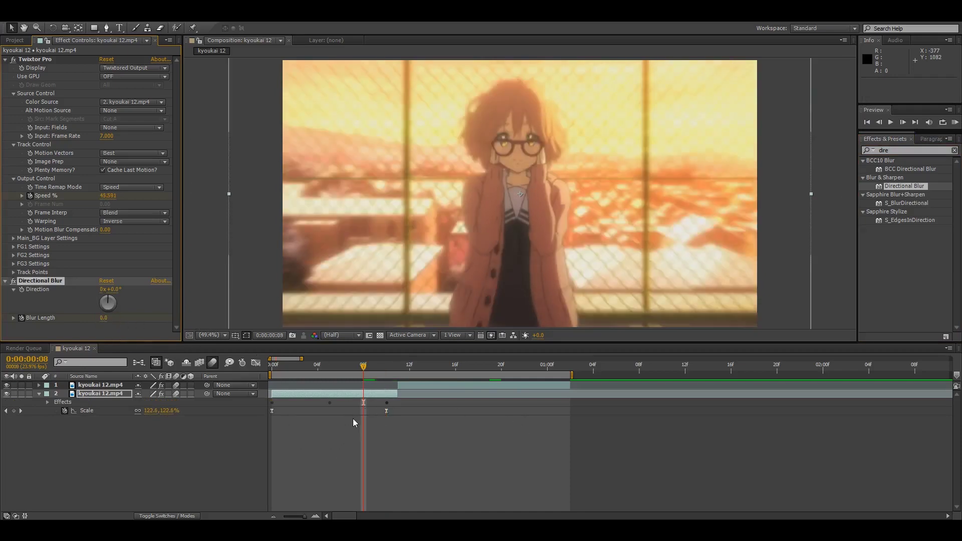
key("u")
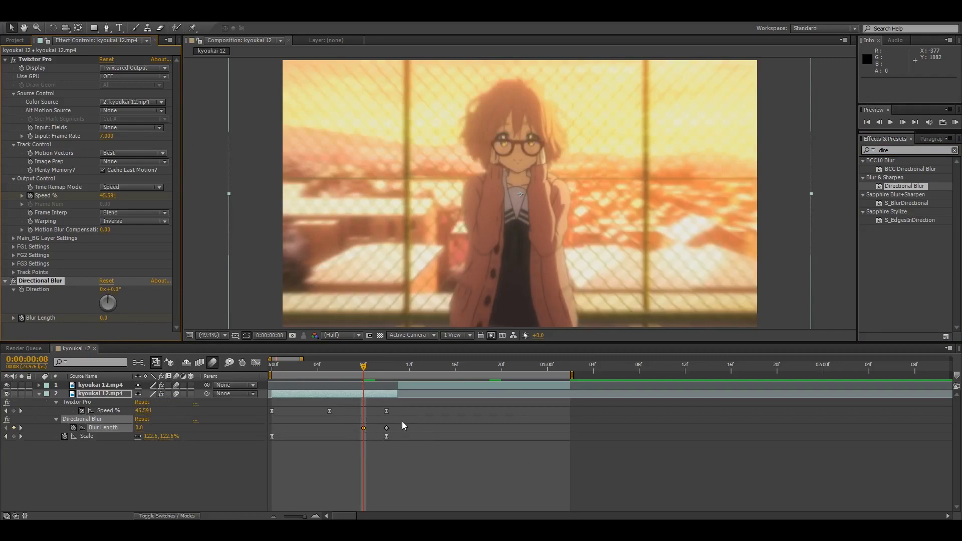
Keyframe layer 1's Scale at 200% on frame 11 and 100% at 0:00:01:01.
left_click(429, 392)
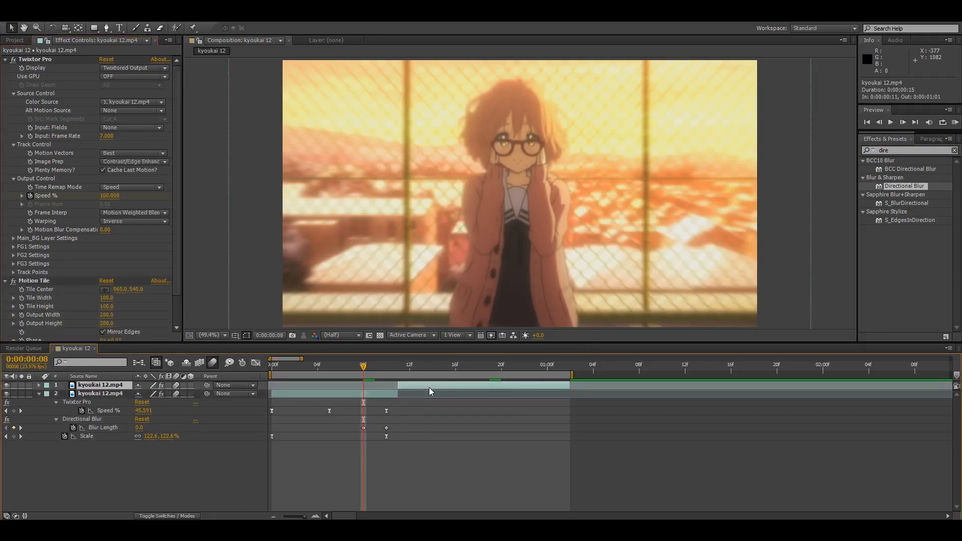
key("i")
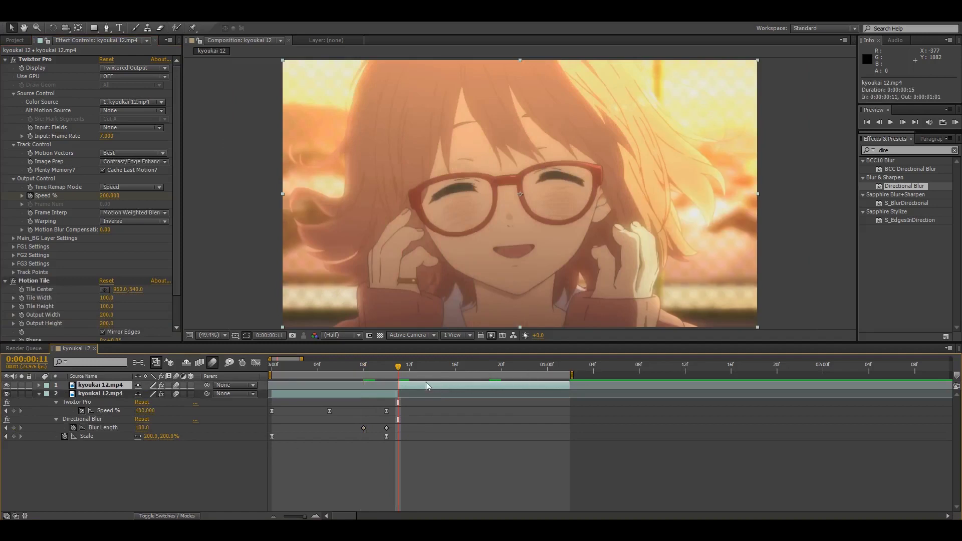
key("s")
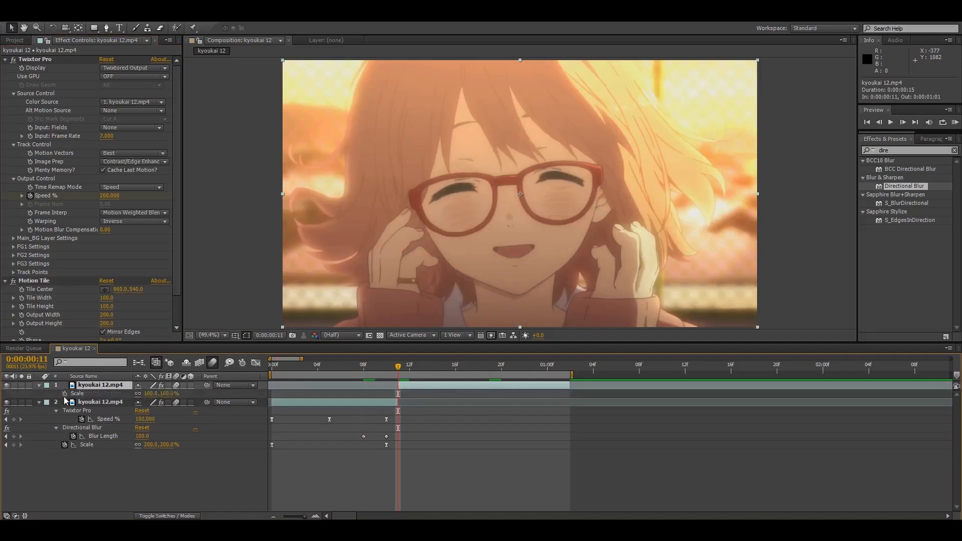
left_click(64, 393)
left_click(150, 393)
type("200")
key("Return")
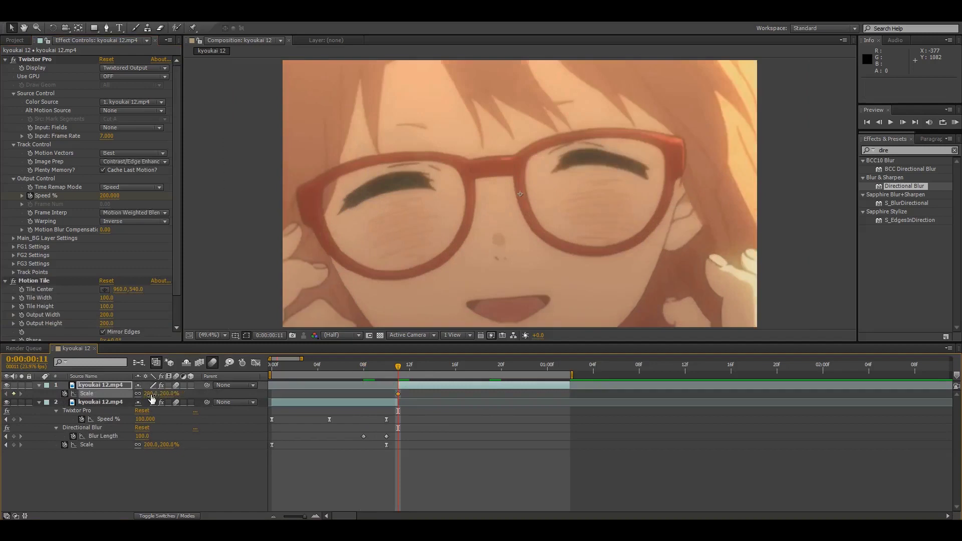
left_click(558, 369)
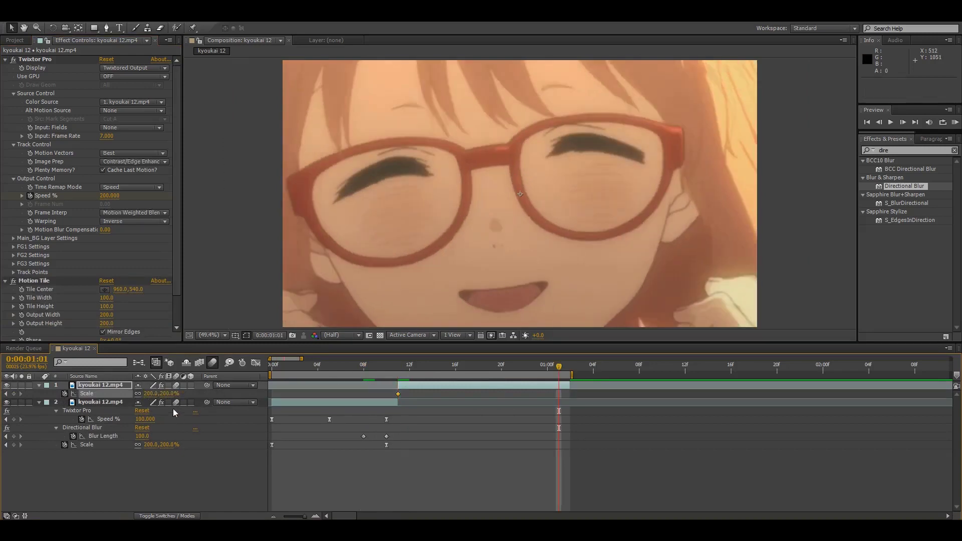
left_click(170, 393)
type("100")
key("Return")
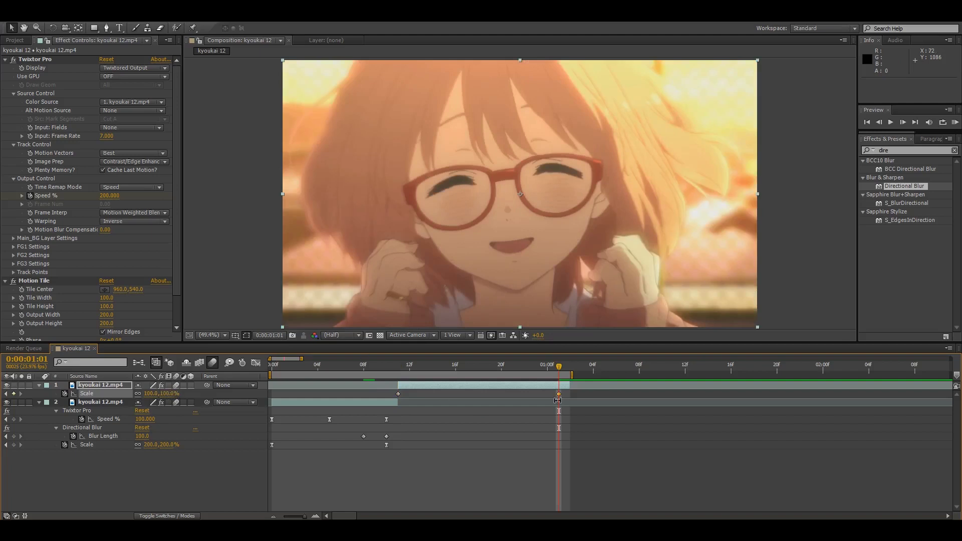
Easy Ease both Scale keyframes and lengthen their Bezier handles in the Graph Editor.
left_click_drag(587, 396, 333, 393)
key("F9")
left_click(256, 362)
left_click(453, 420)
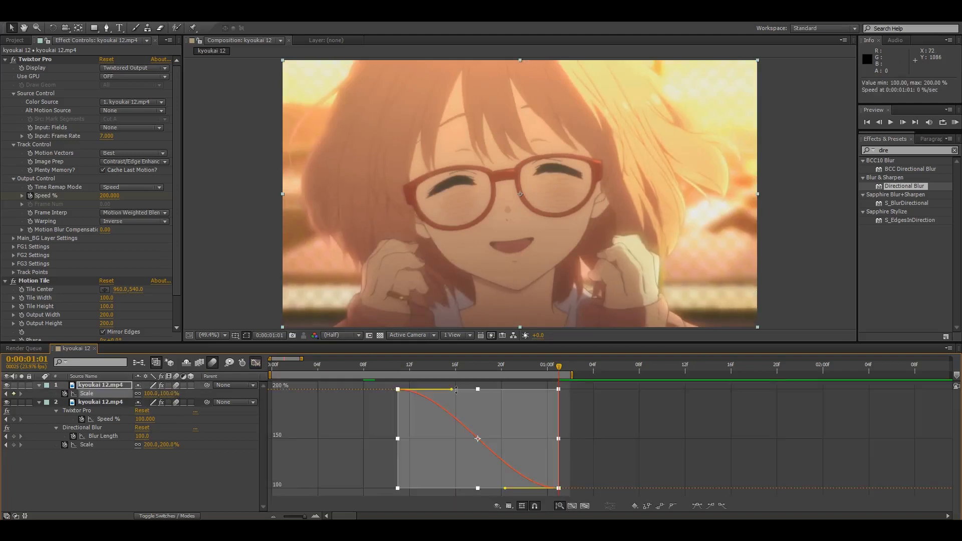
left_click_drag(450, 393, 401, 438)
left_click_drag(505, 488, 401, 488)
left_click(256, 362)
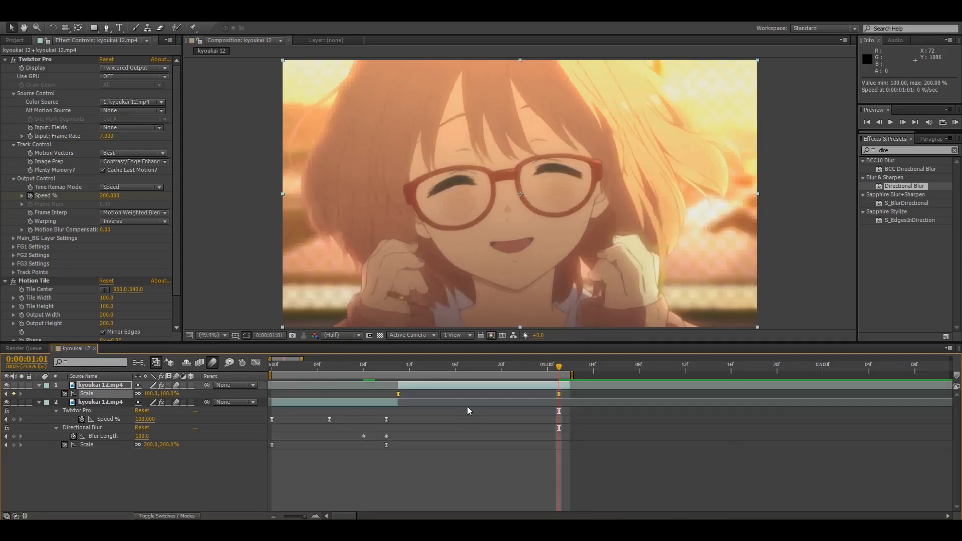
Keyframe Y Position 540 at frame 11, 704 at frame 13, and 489 at frame 17.
key("j")
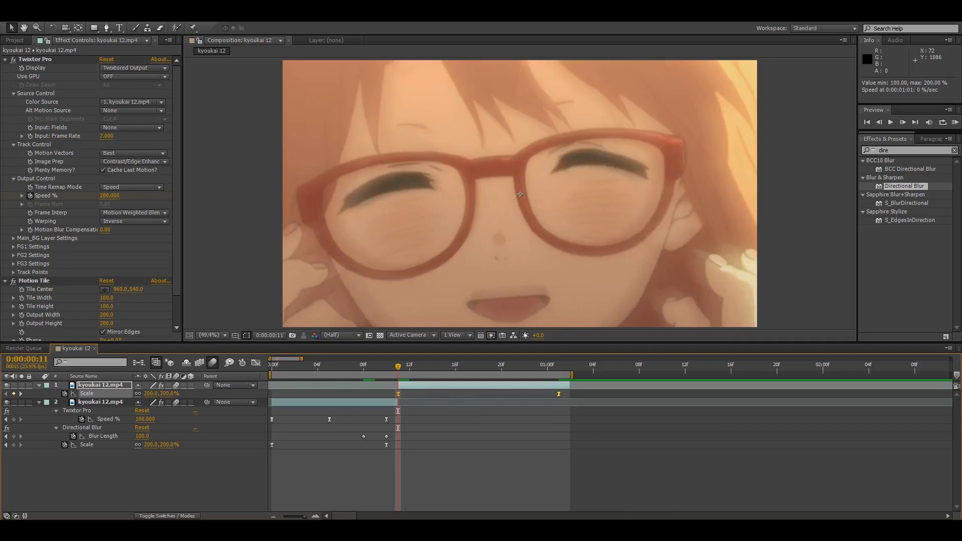
key("p")
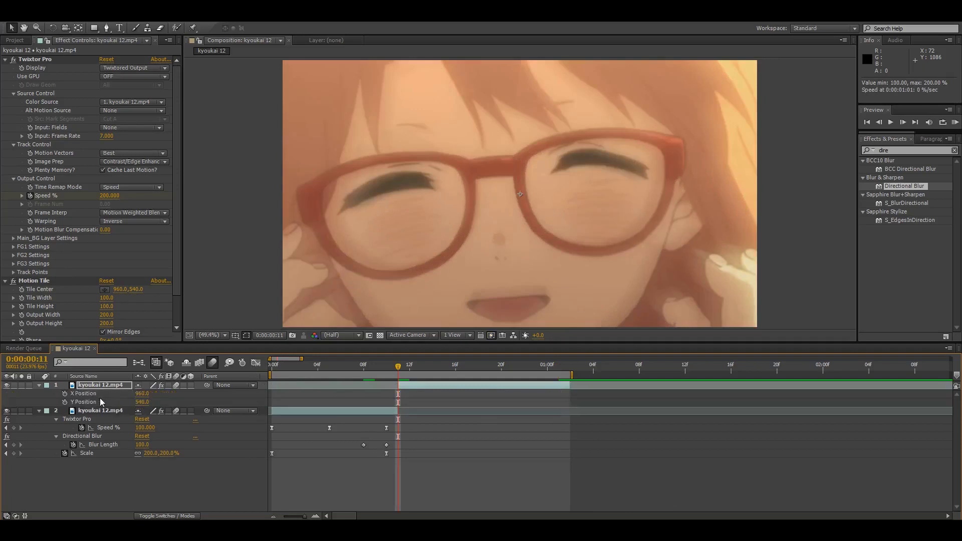
left_click(64, 402)
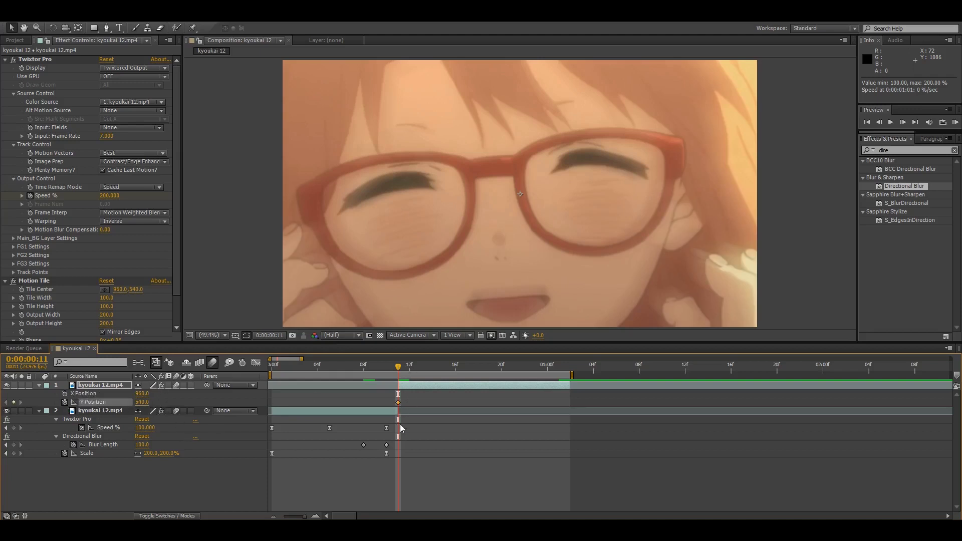
left_click_drag(401, 427, 421, 349)
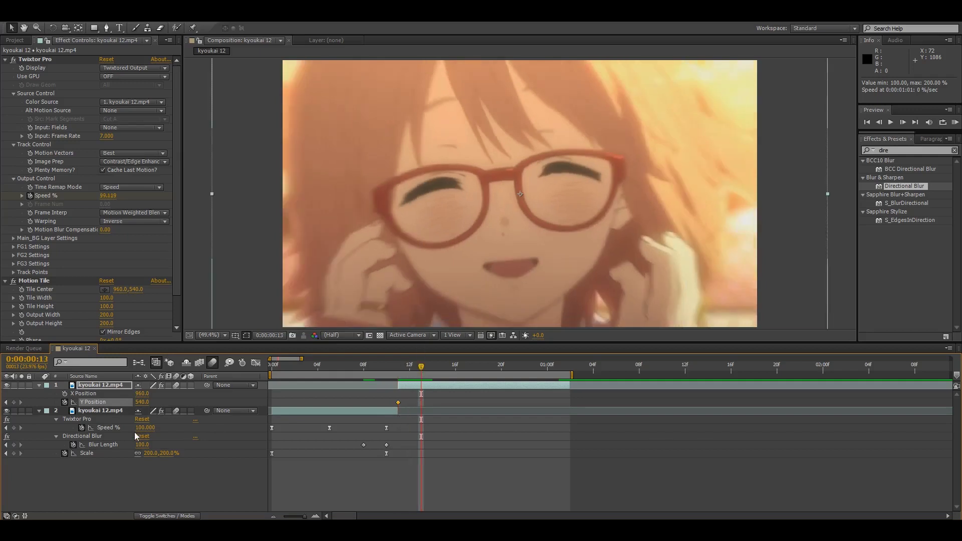
left_click_drag(141, 401, 230, 406)
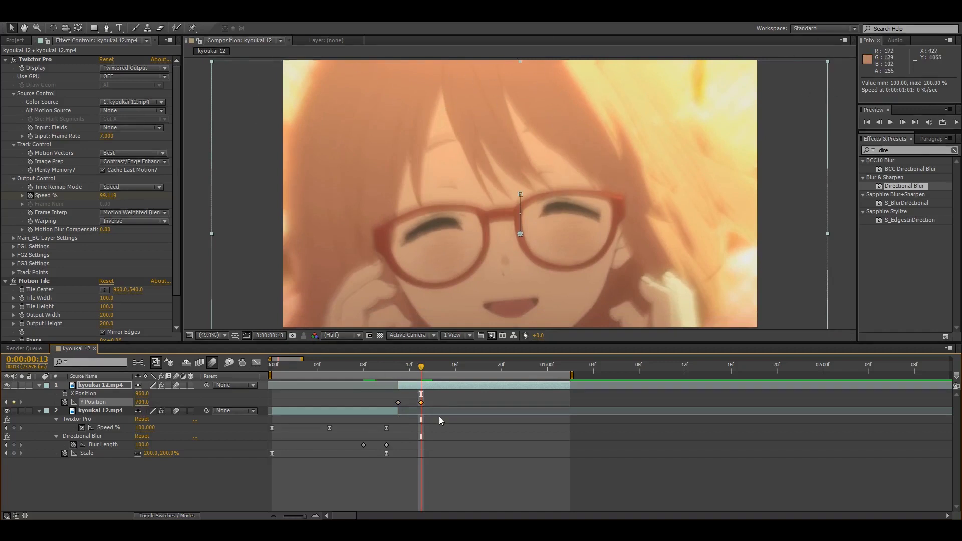
key("space")
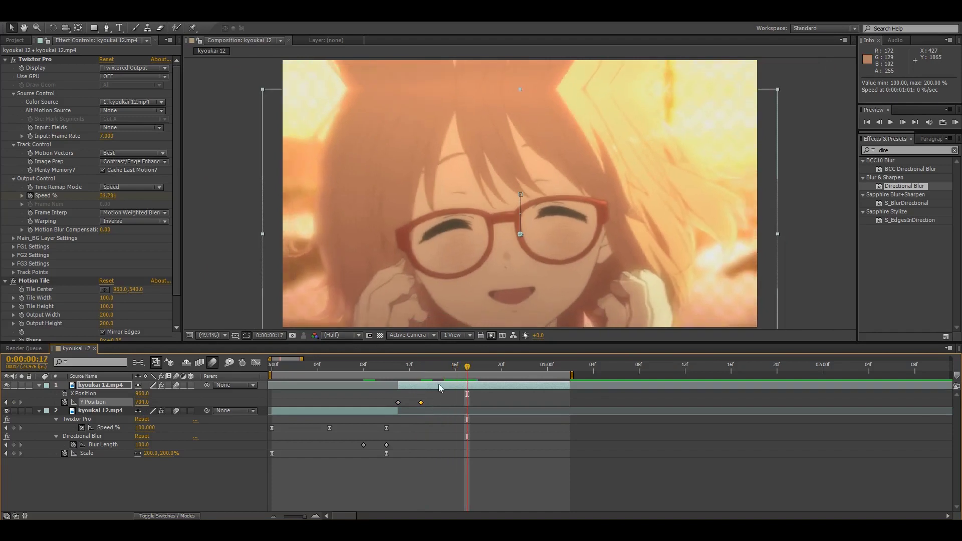
left_click_drag(142, 402, 36, 402)
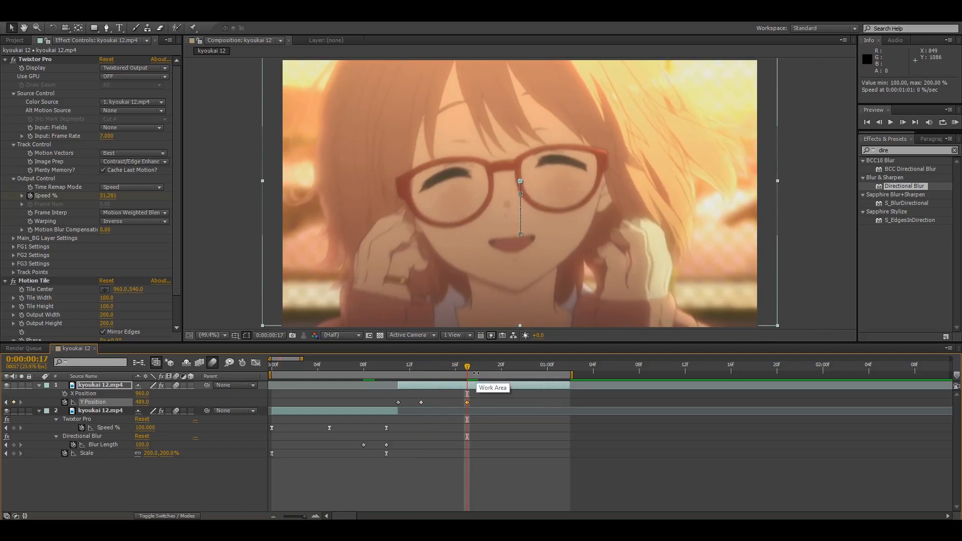
Return Y Position to 540 at 0:00:01:01 and Easy Ease all four keyframes.
key("o")
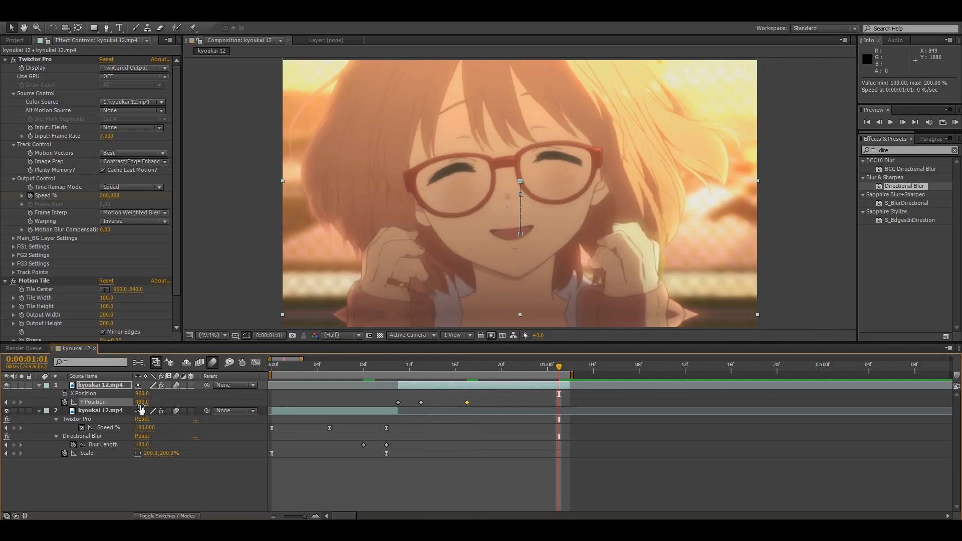
left_click(141, 403)
key("Return")
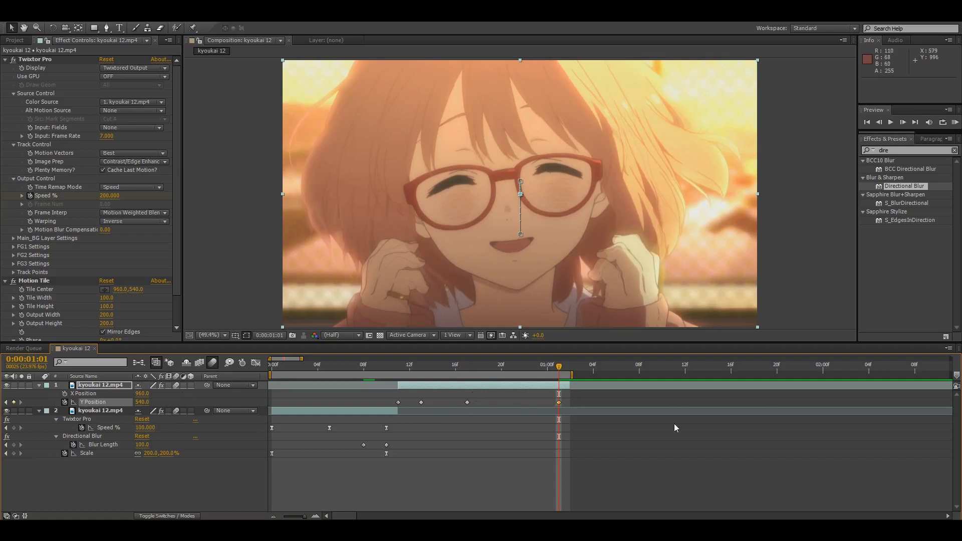
left_click_drag(577, 407, 374, 413)
key("F9")
Keyframe Rotation 0° at frame 11 and 5° at frame 13.
key("i")
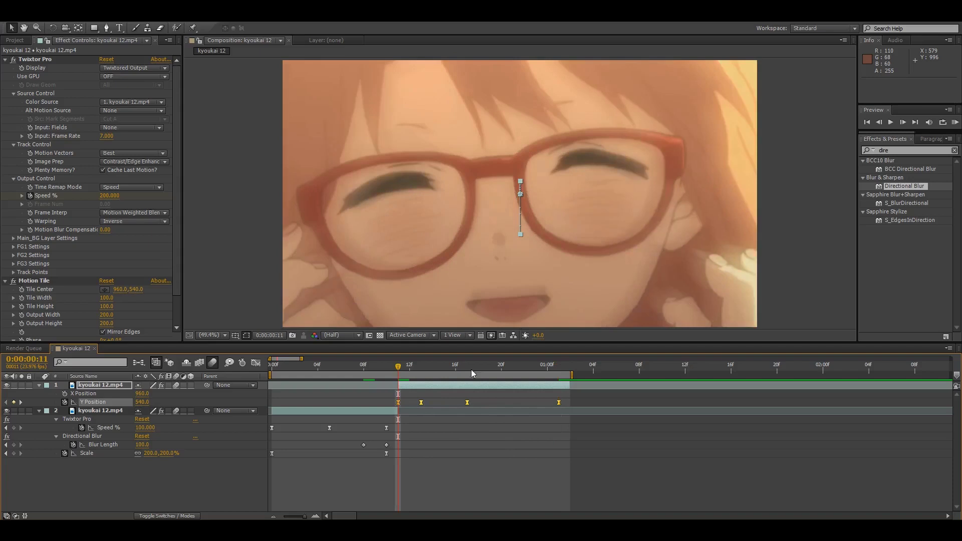
key("r")
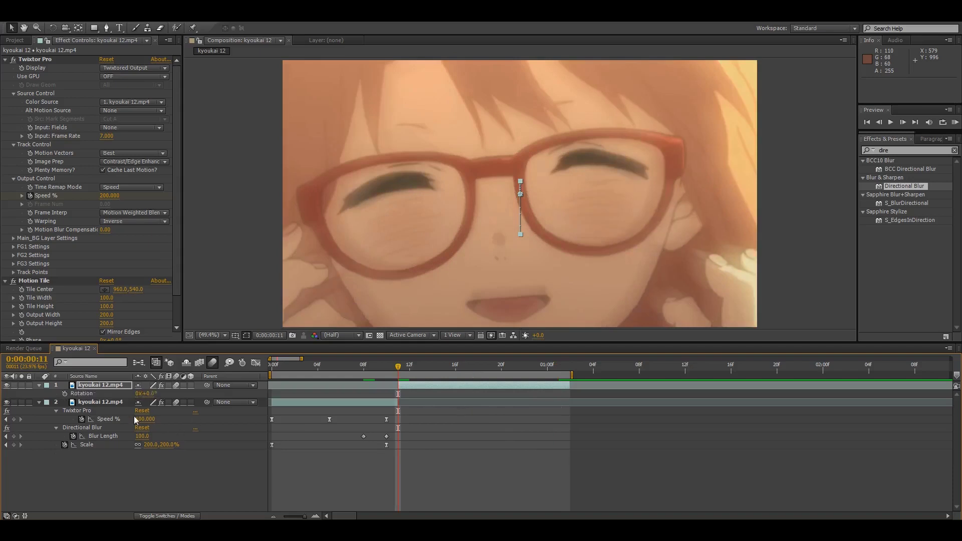
left_click(64, 394)
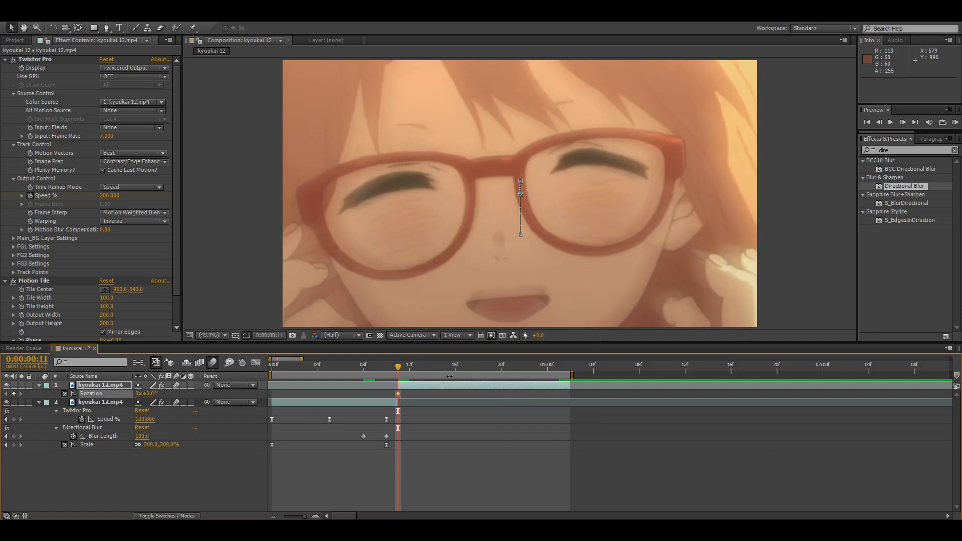
key("Page_Down")
key("Page_Down")
left_click(152, 393)
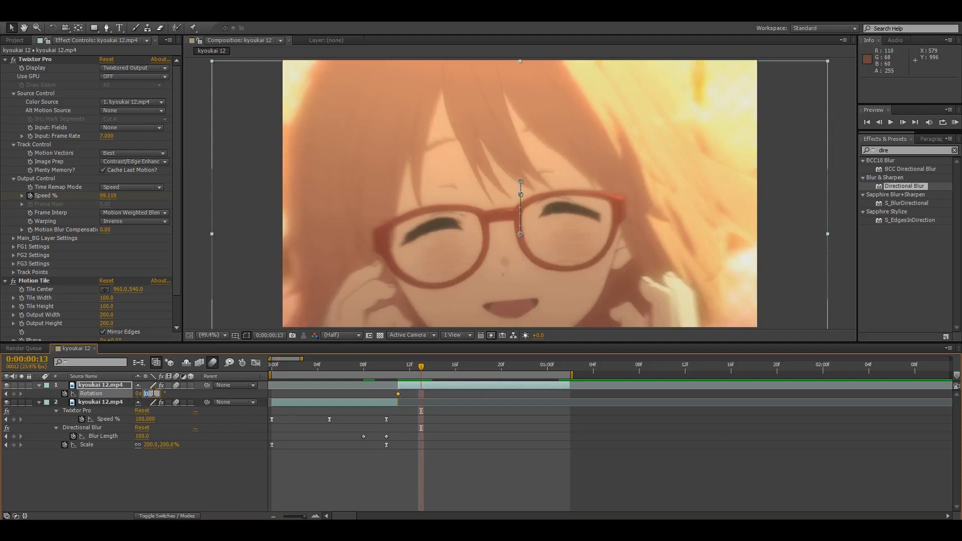
type("5")
key("Return")
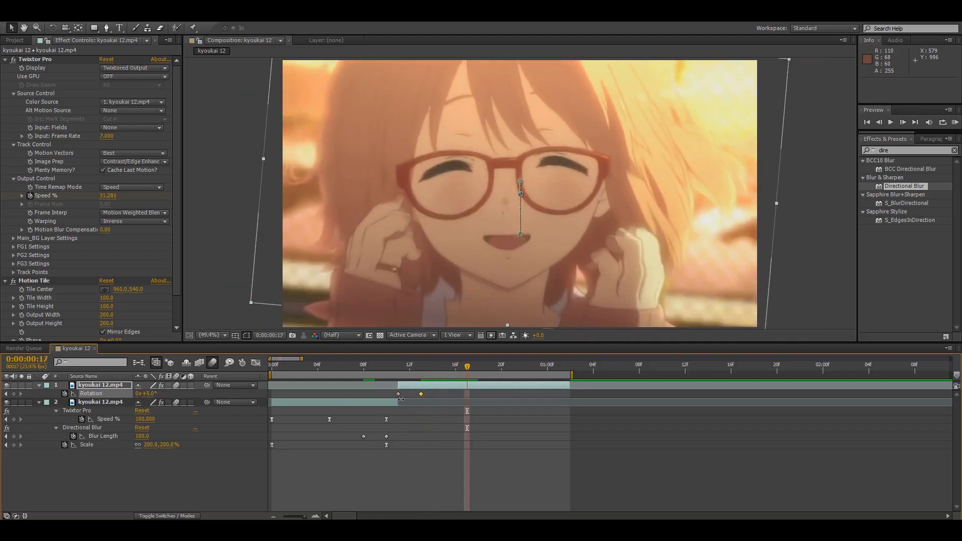
Add Rotation -3° at frame 17 and 0° at 0:00:01:01, then select all four keyframes.
left_click(146, 393)
key("Return")
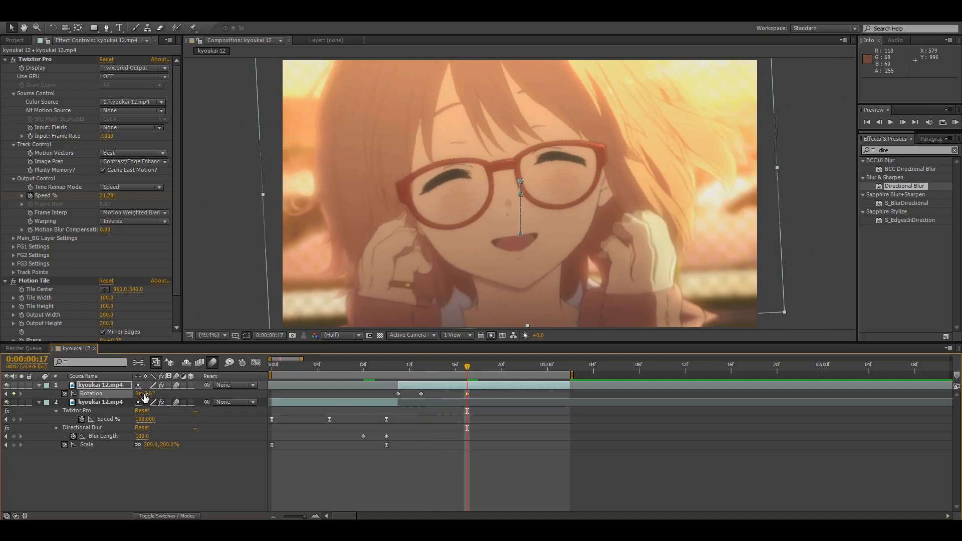
key("space")
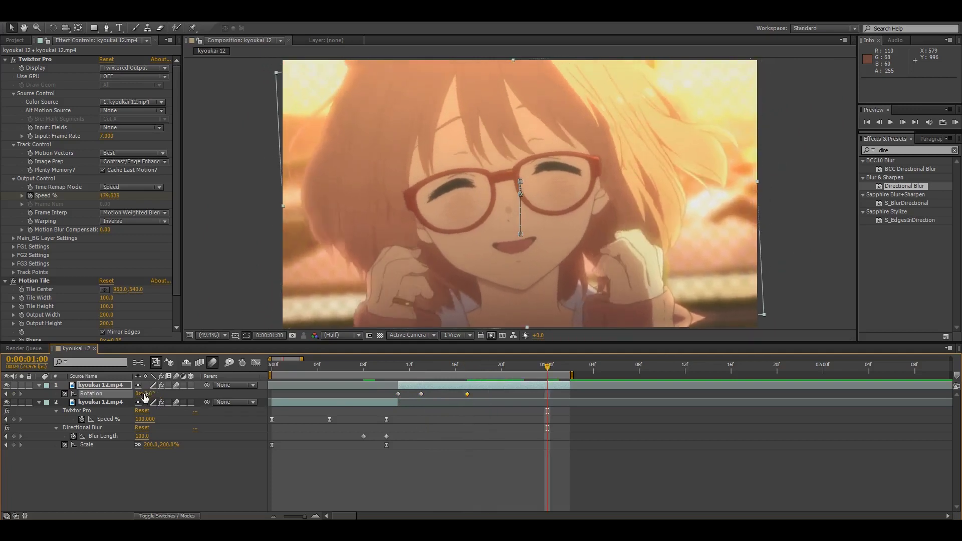
key("Page_Down")
left_click(148, 394)
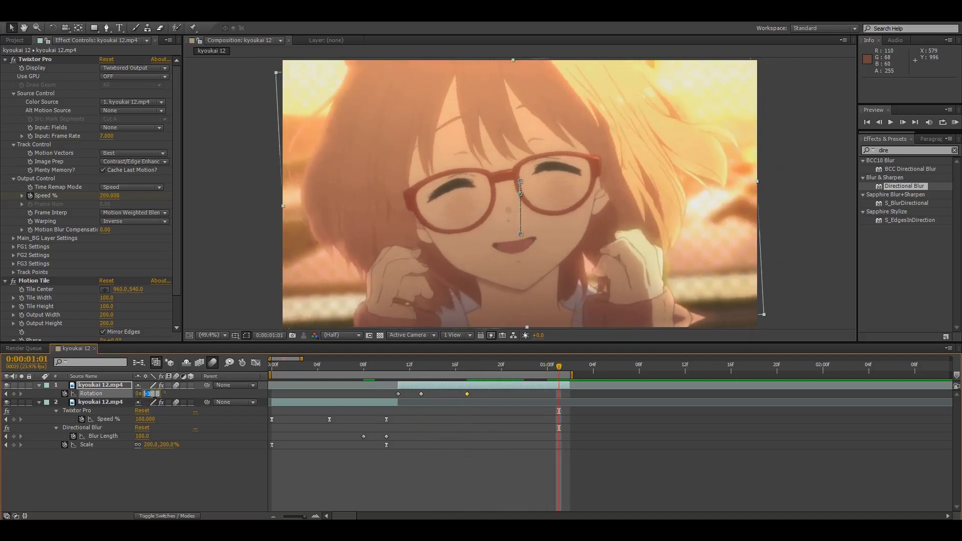
type("0")
key("Return")
left_click_drag(597, 399, 361, 394)
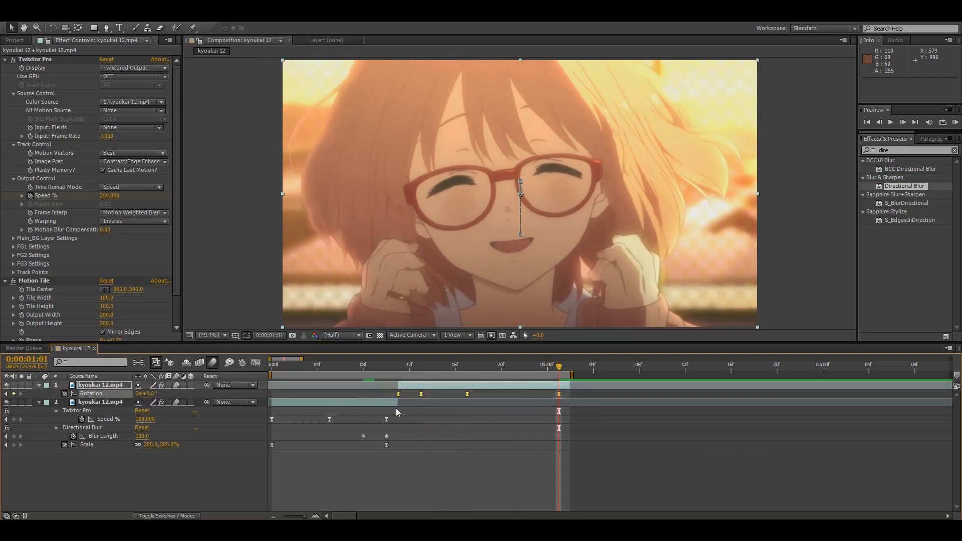
Drop Directional Blur onto layer 1, keyframing Blur Length 100 at frame 11 and 0 at frame 13.
key("i")
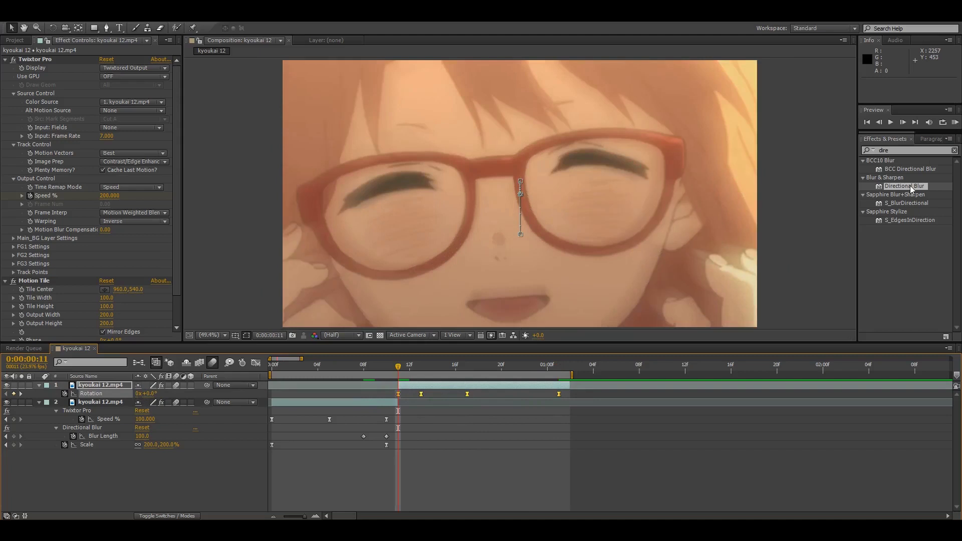
left_click_drag(905, 186, 127, 257)
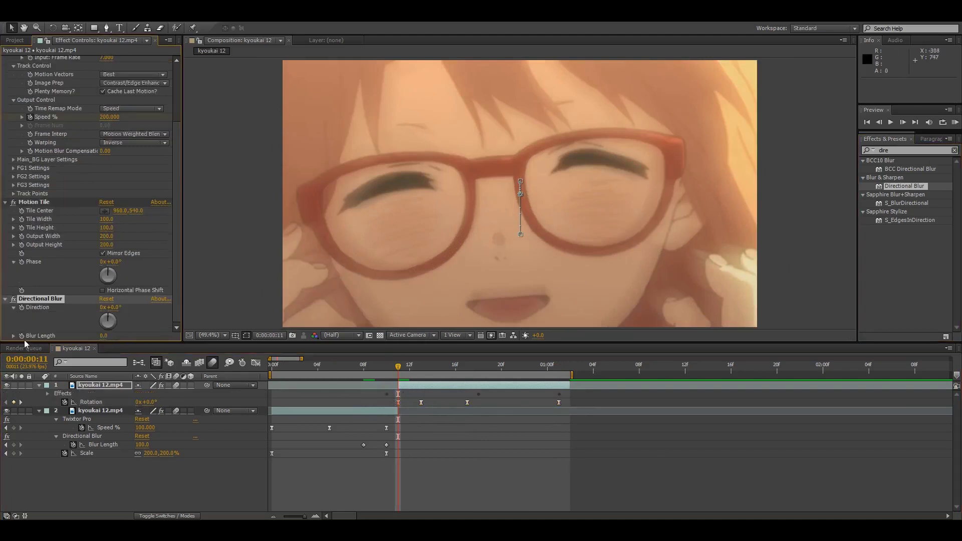
left_click(104, 336)
type("100")
key("Return")
key("Page_Down")
key("Page_Down")
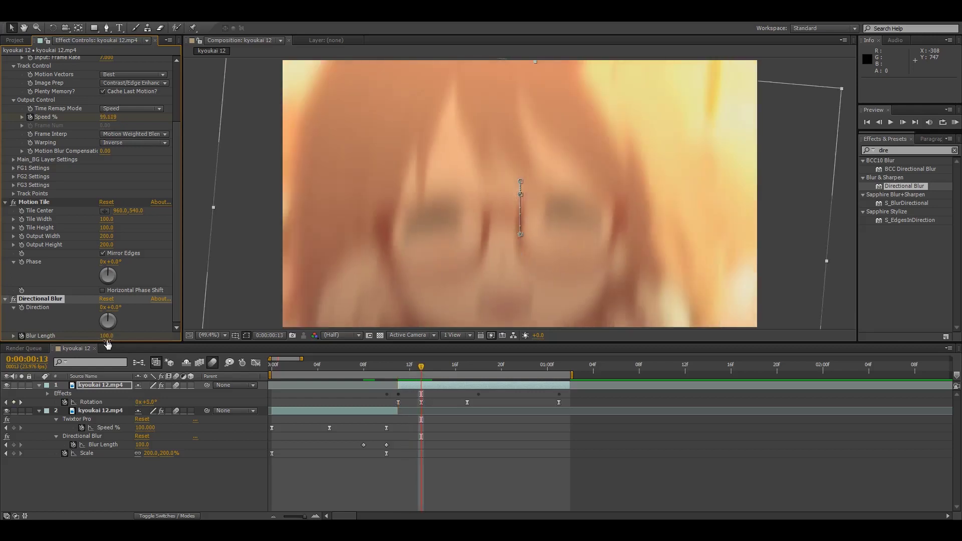
left_click(106, 335)
type("0")
key("Return")
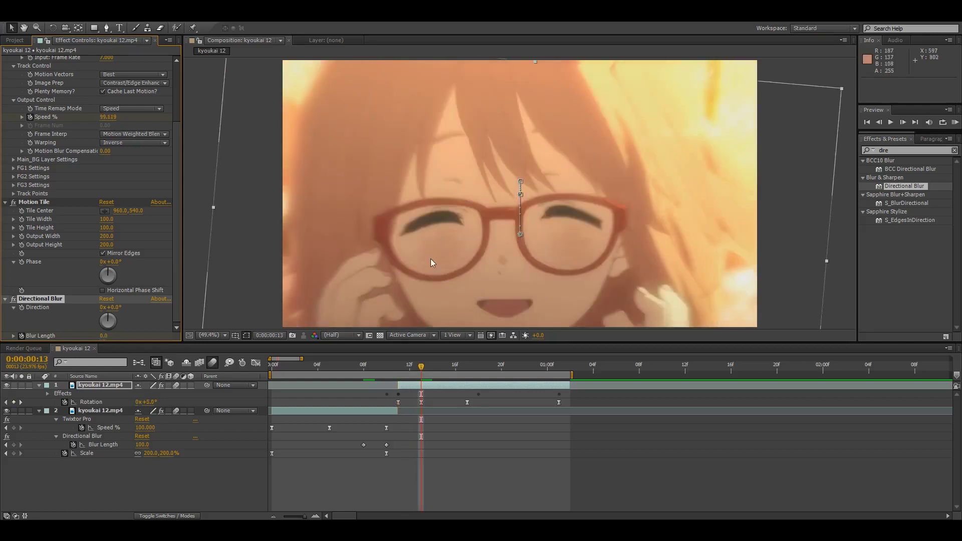
left_click(954, 122)
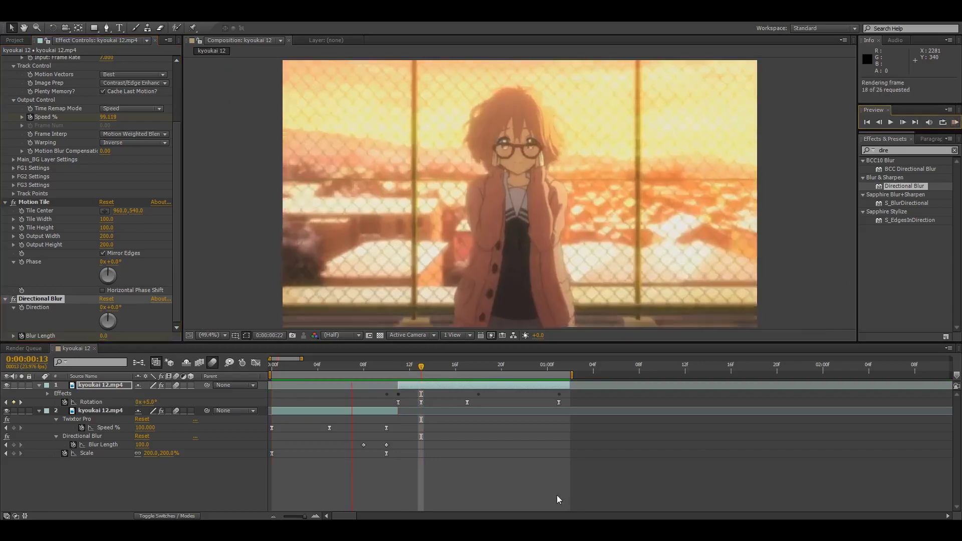